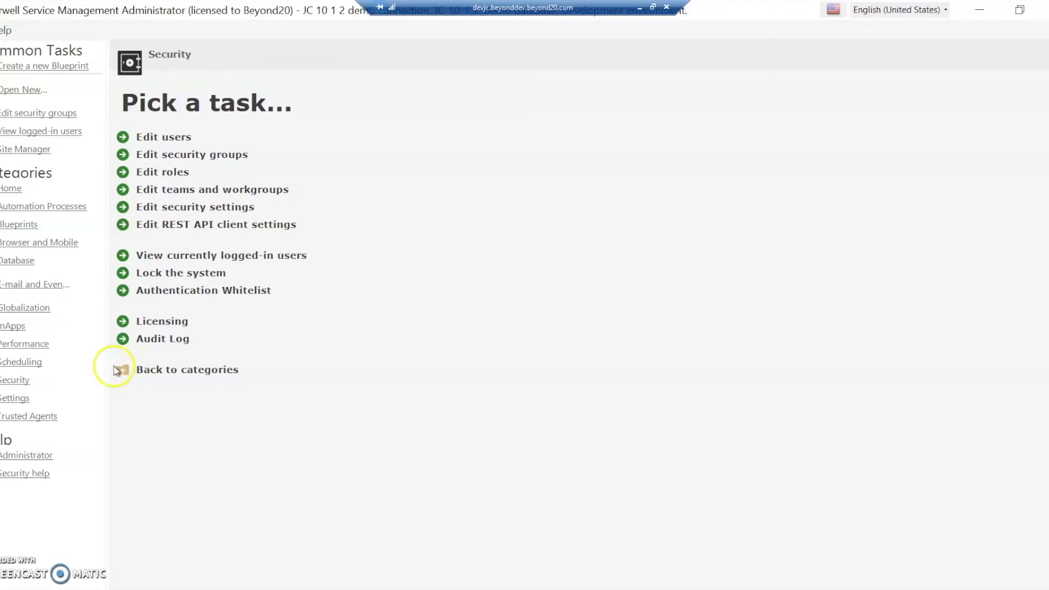
# Step: In the security groups editor, add a blank group and rename it from <New> to 'Audit'
pyautogui.click(28, 398)
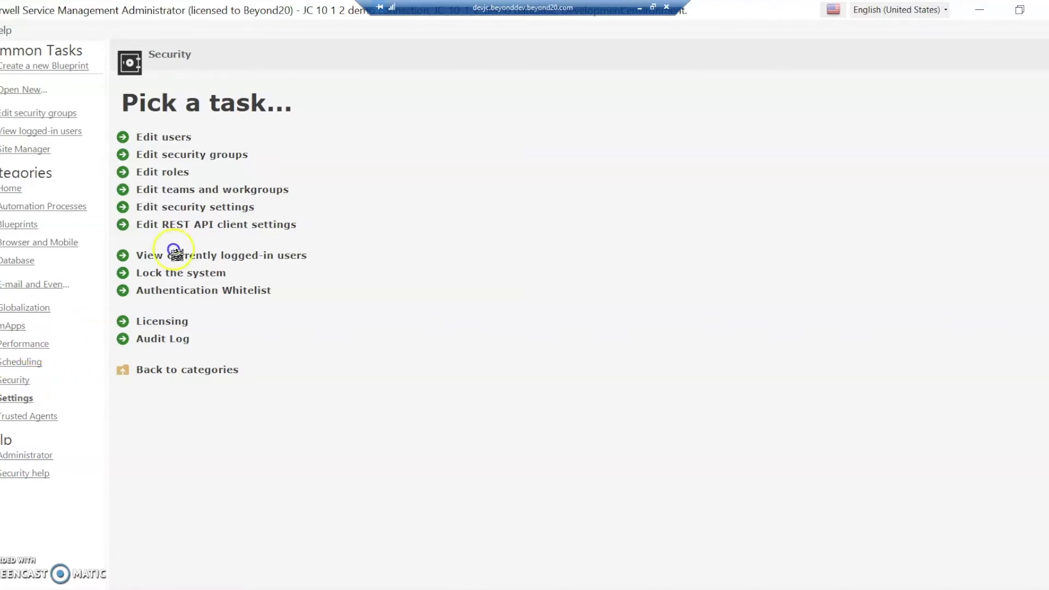
pyautogui.click(212, 158)
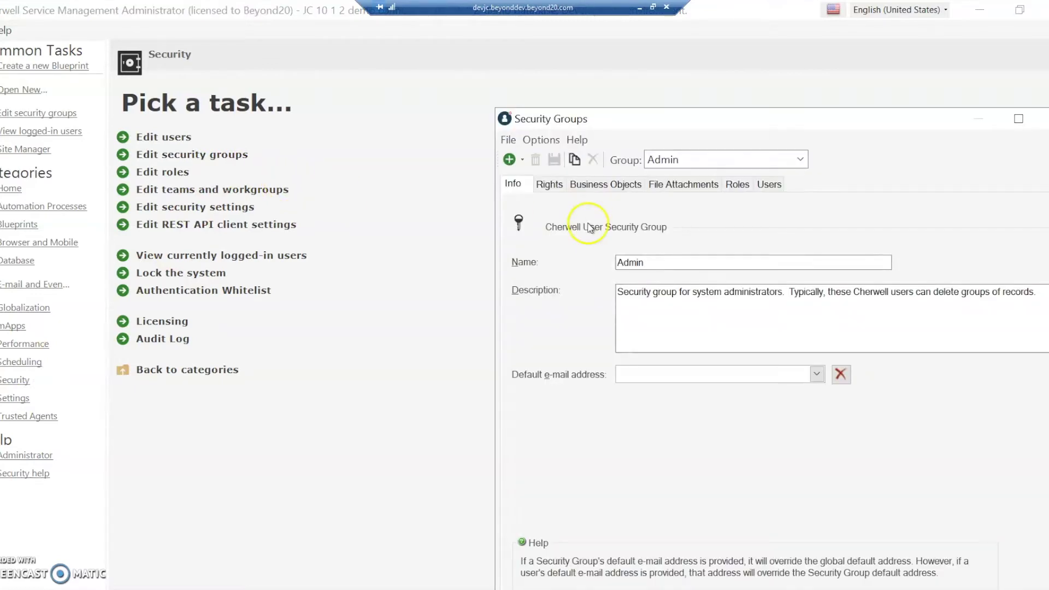
pyautogui.click(515, 161)
pyautogui.click(522, 160)
pyautogui.click(579, 175)
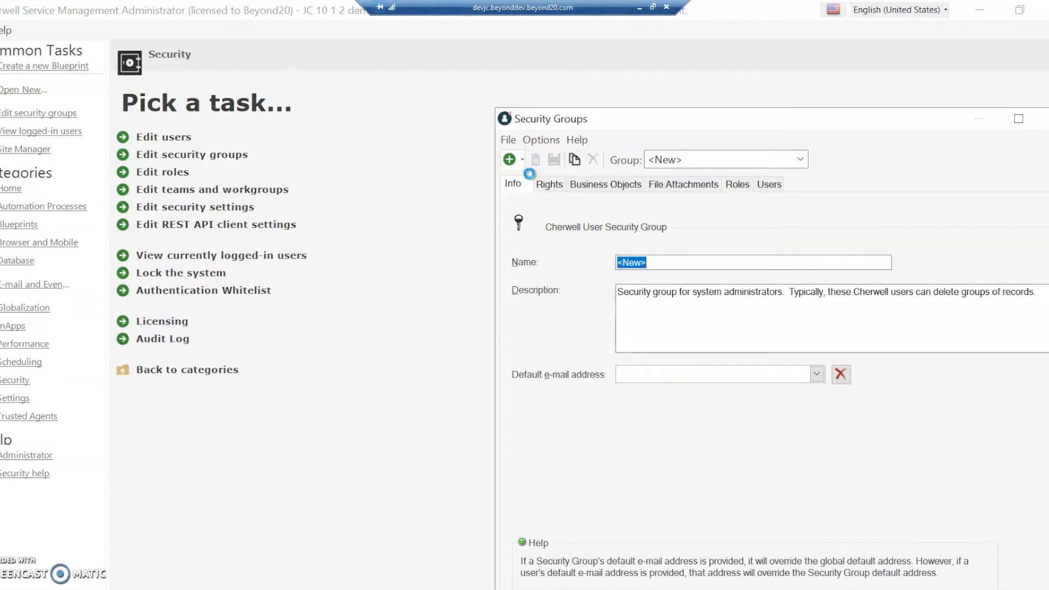
pyautogui.doubleClick(681, 264)
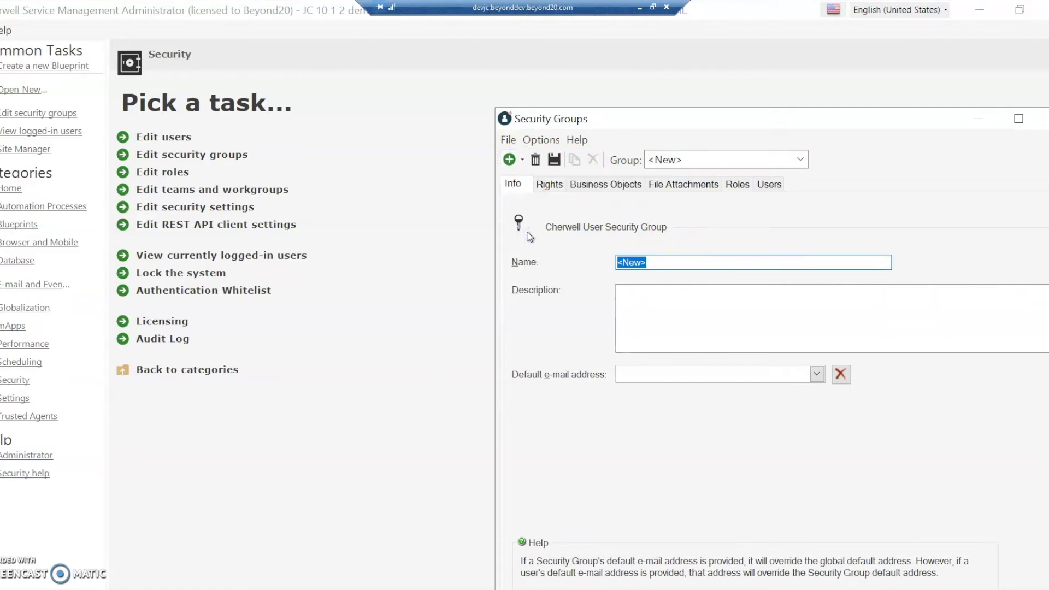
pyautogui.write('Audit')
# Step: Show the Audit group's Business Objects rights for Change Request and review its field and General rights
pyautogui.click(606, 184)
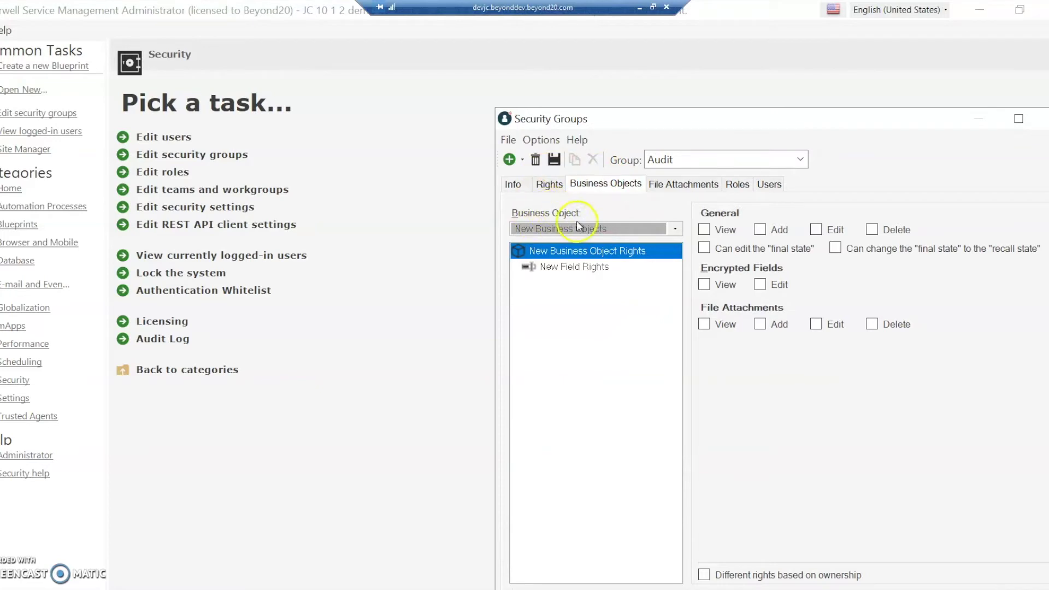
pyautogui.click(593, 228)
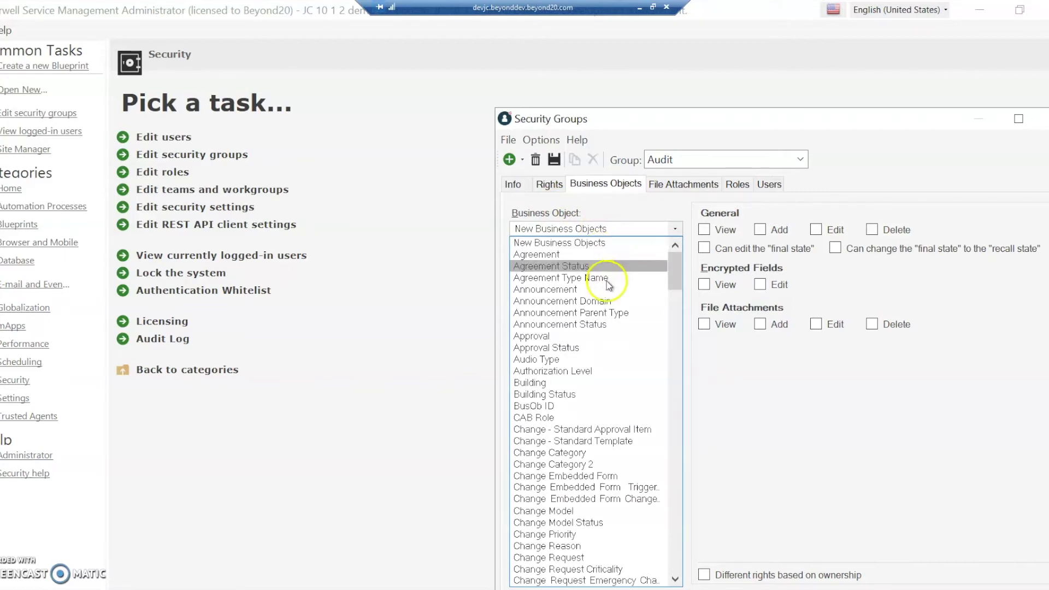
pyautogui.scroll(-1, 606, 286)
pyautogui.scroll(-5, 607, 285)
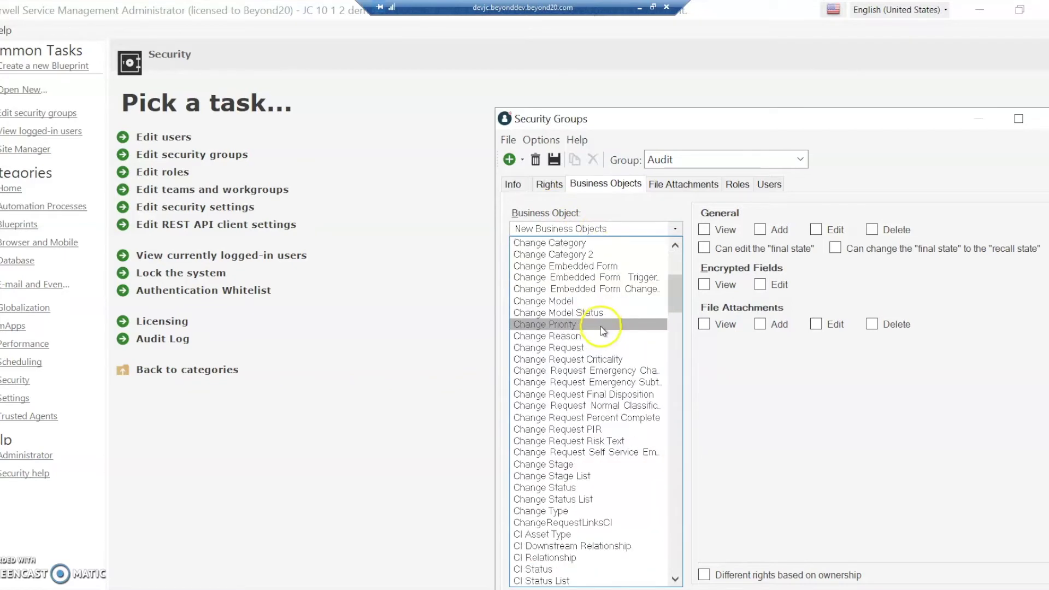
pyautogui.click(595, 348)
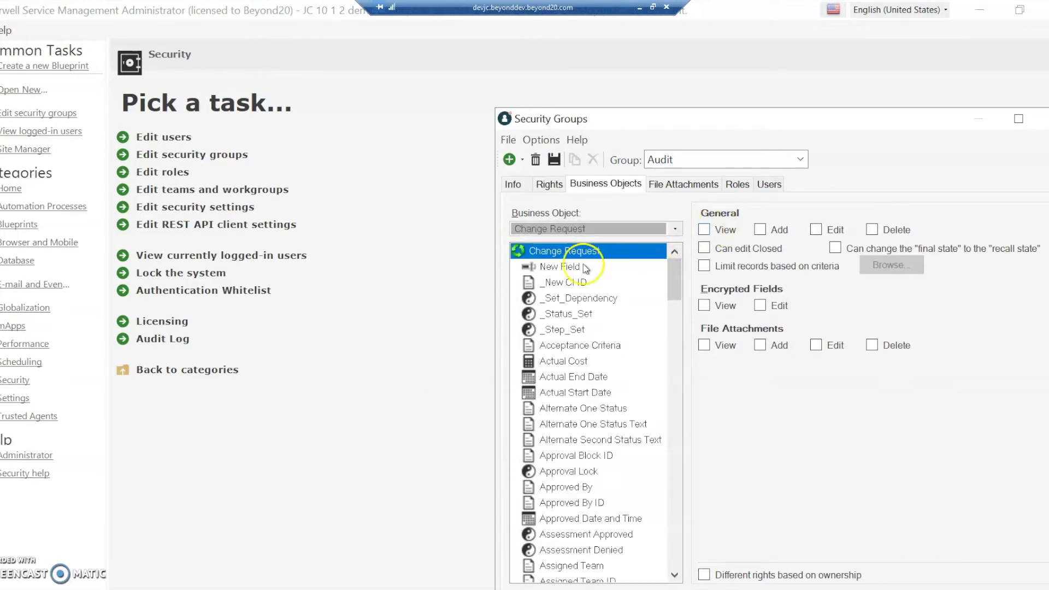
pyautogui.click(561, 266)
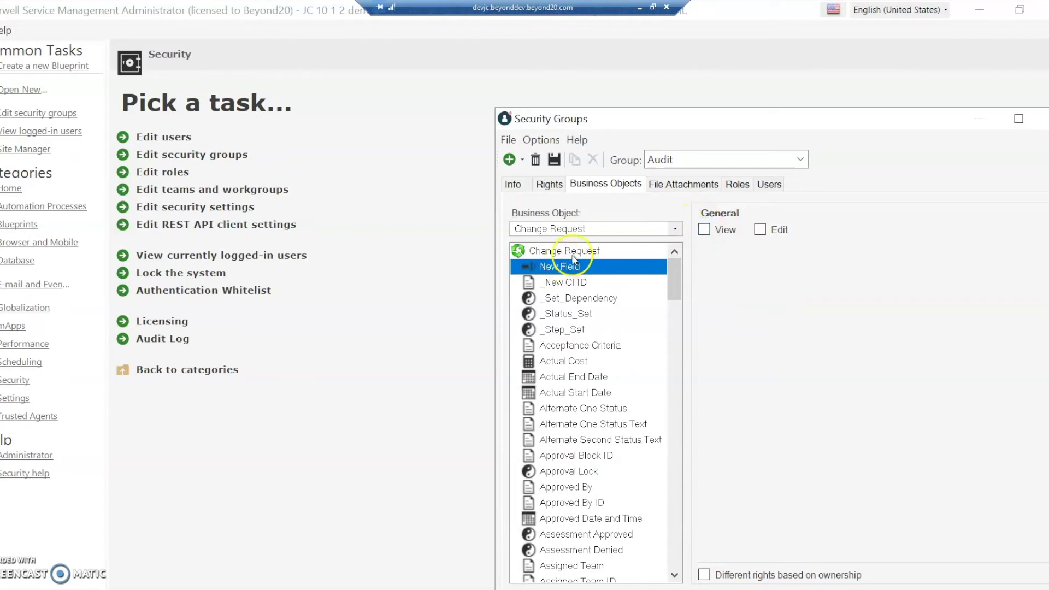
pyautogui.click(564, 251)
pyautogui.click(596, 230)
pyautogui.scroll(-2, 597, 441)
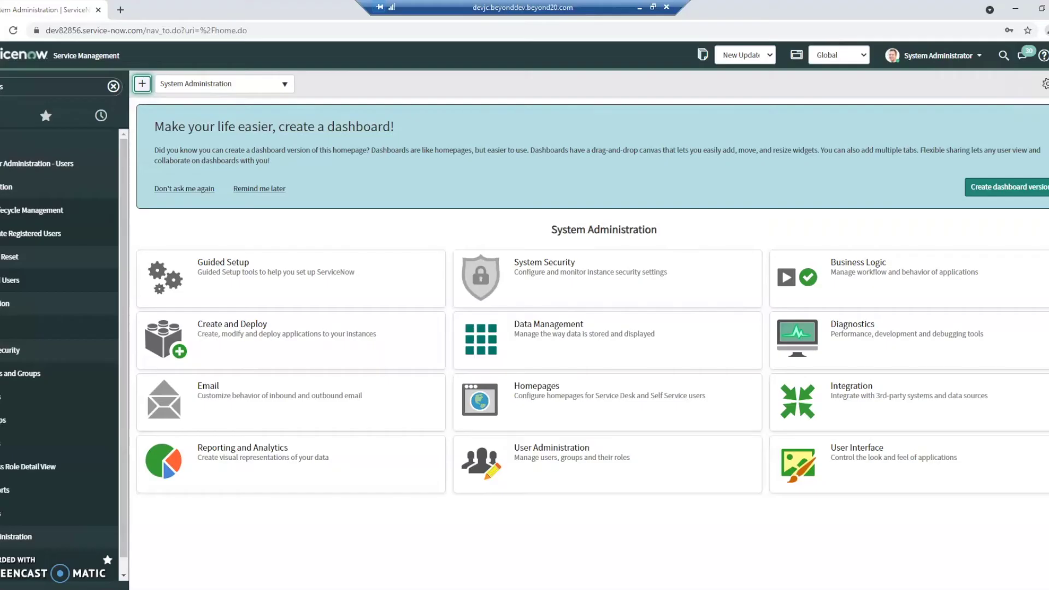
# Step: Filter the navigator with 'ps' to reach the User Administration Groups list
pyautogui.click(53, 88)
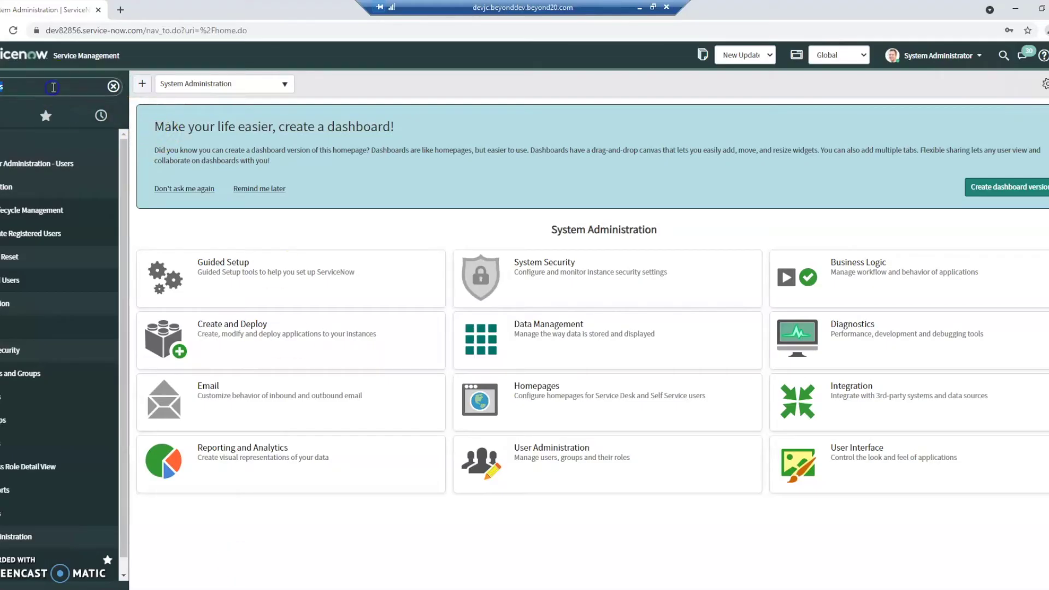
pyautogui.doubleClick(50, 81)
pyautogui.write('ps')
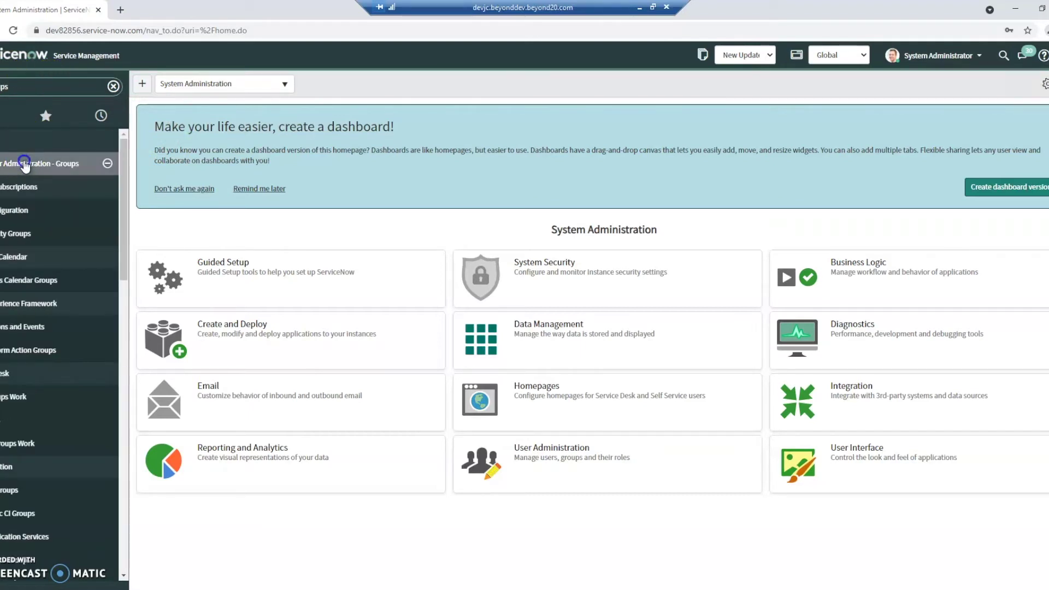
pyautogui.press('Return')
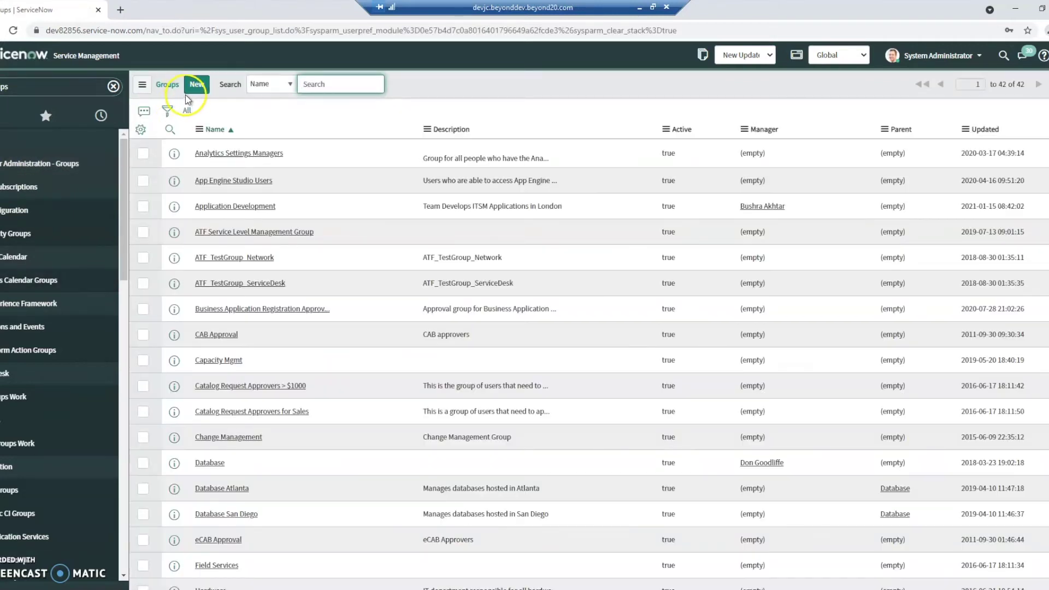
# Step: Create and submit a new group named 'audit', then open its record
pyautogui.click(196, 87)
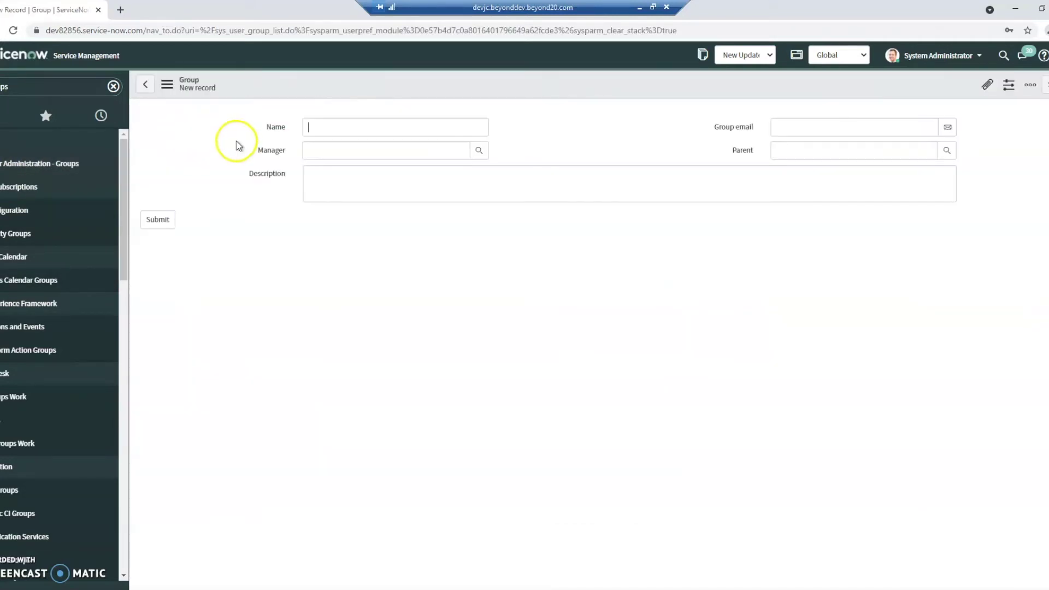
pyautogui.click(315, 129)
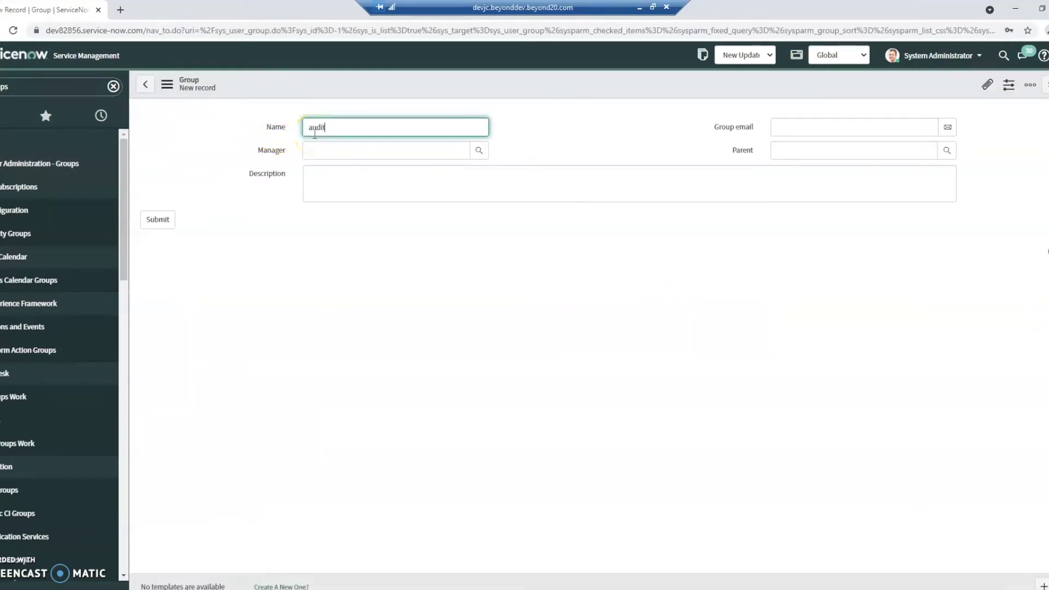
pyautogui.click(159, 220)
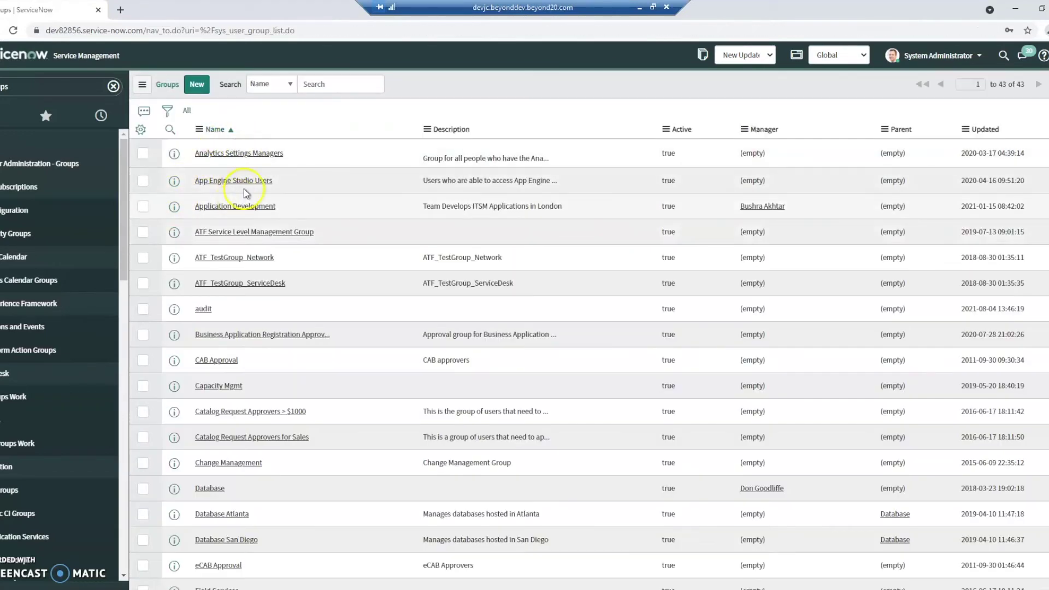
pyautogui.click(203, 308)
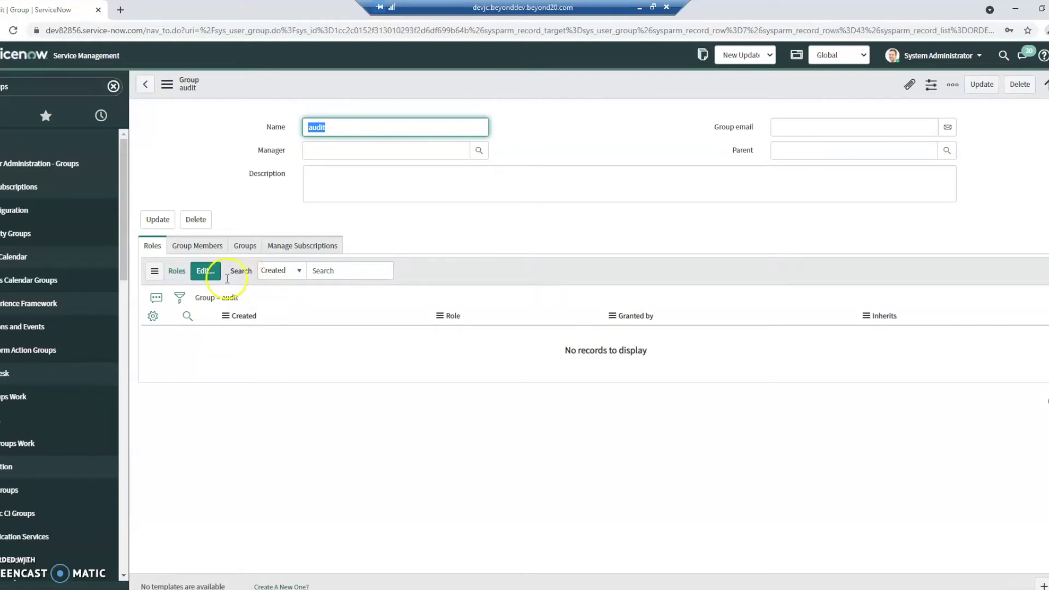
# Step: Open Edit... on the audit group's empty Roles related list
pyautogui.click(205, 271)
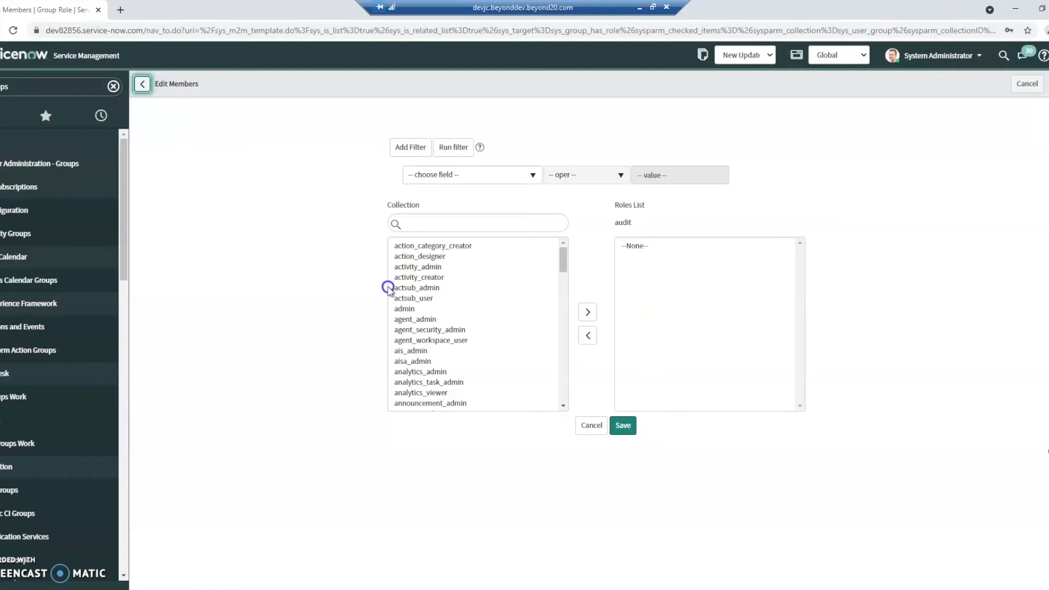
# Step: Filter available roles by 'snc_', add snc_read_only, and move admin back out of the group's roles
pyautogui.doubleClick(408, 309)
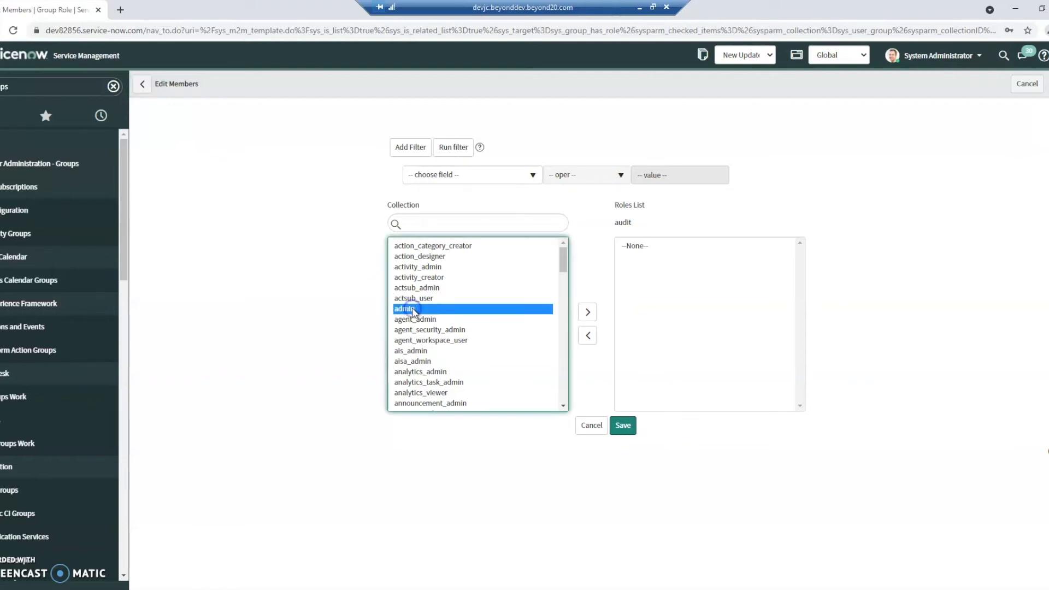
pyautogui.click(438, 224)
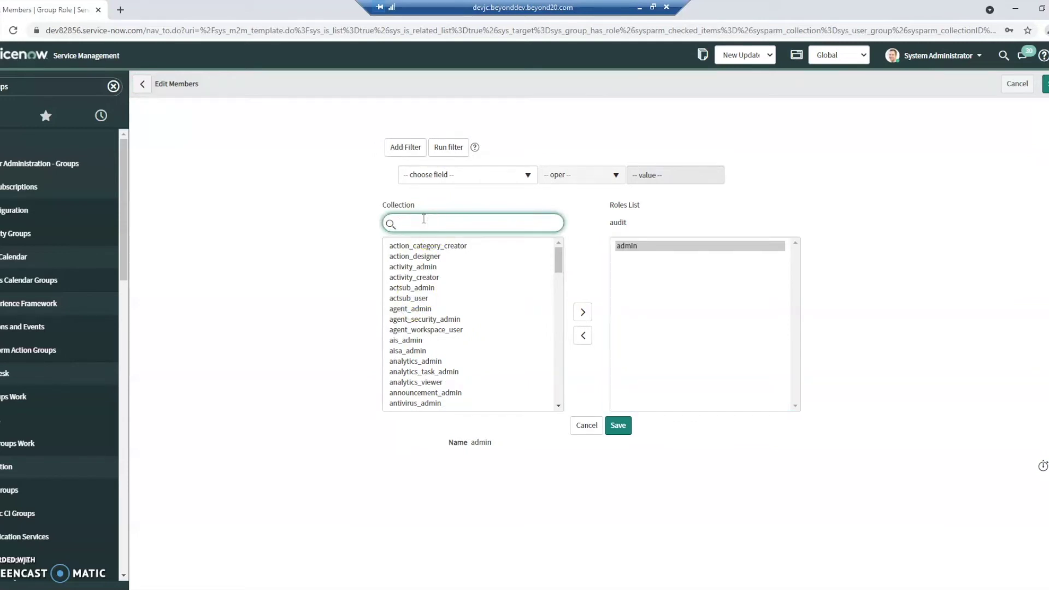
pyautogui.write('snc_')
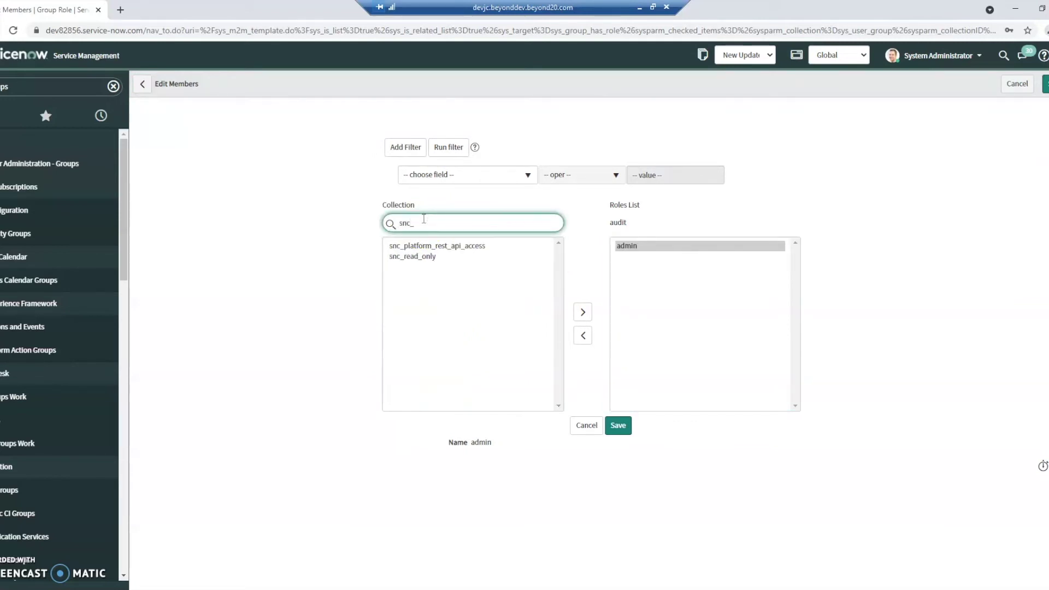
pyautogui.doubleClick(419, 257)
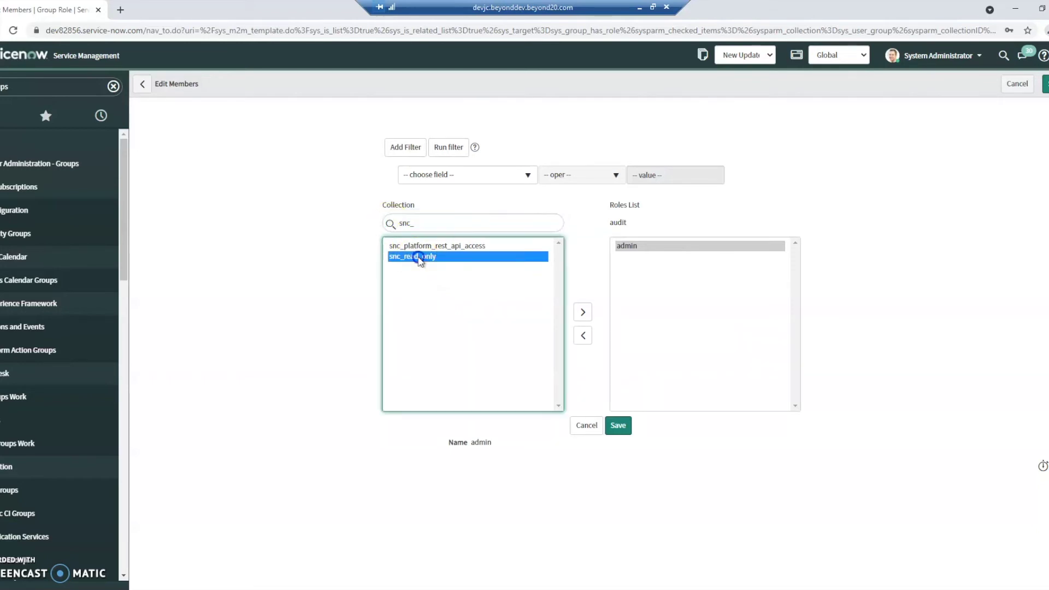
pyautogui.doubleClick(628, 246)
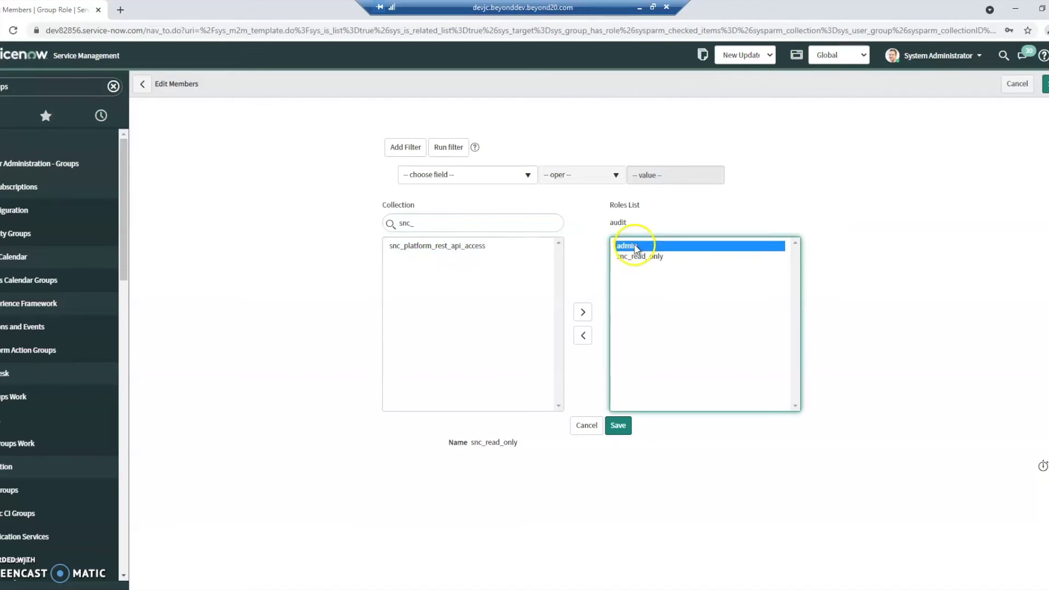
pyautogui.moveTo(436, 224); pyautogui.dragTo(370, 217)
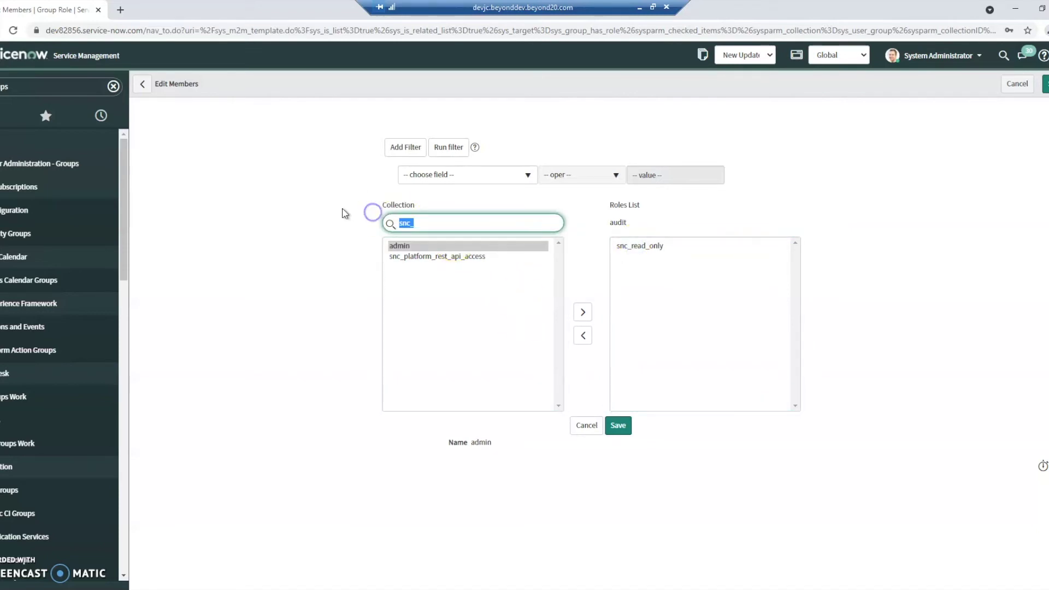
# Step: Clear the filter and add actsub_user, agent_security_admin, aisa_admin and catalog_view_masked to the audit group
pyautogui.press('BackSpace')
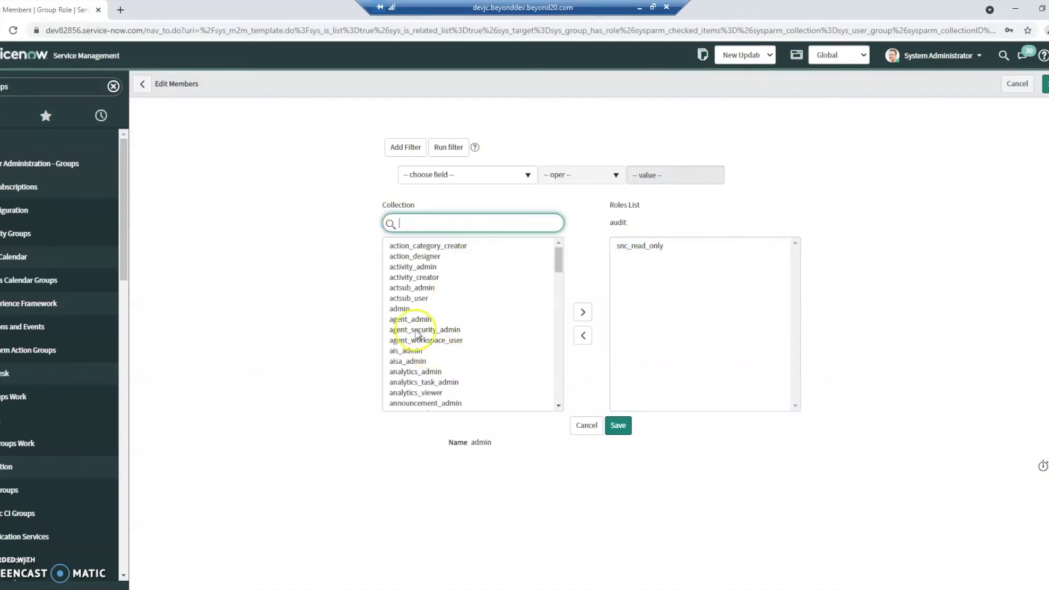
pyautogui.doubleClick(416, 297)
pyautogui.doubleClick(421, 321)
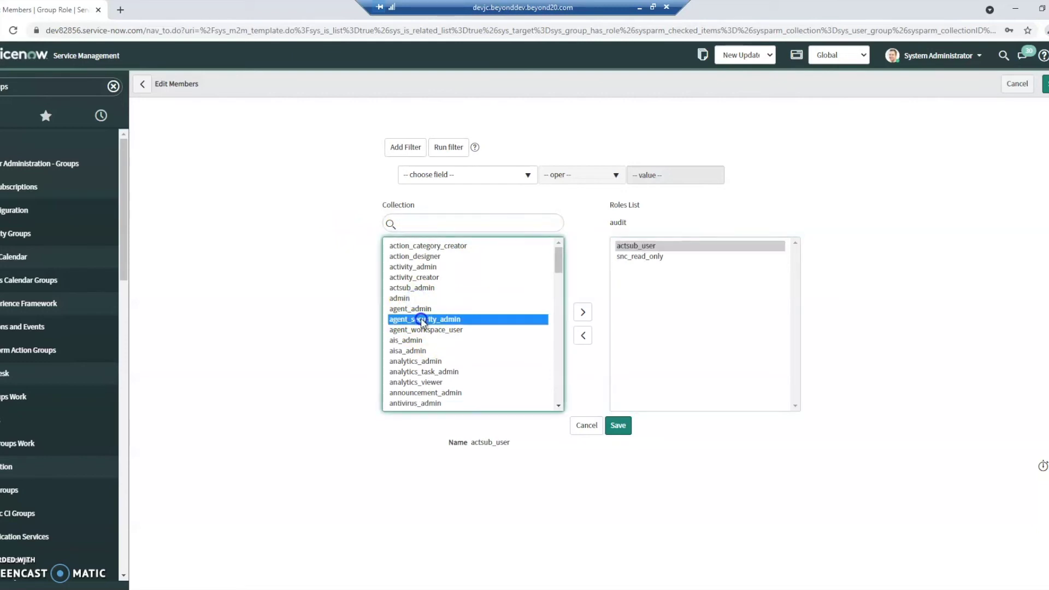
pyautogui.doubleClick(418, 339)
pyautogui.scroll(-6, 432, 375)
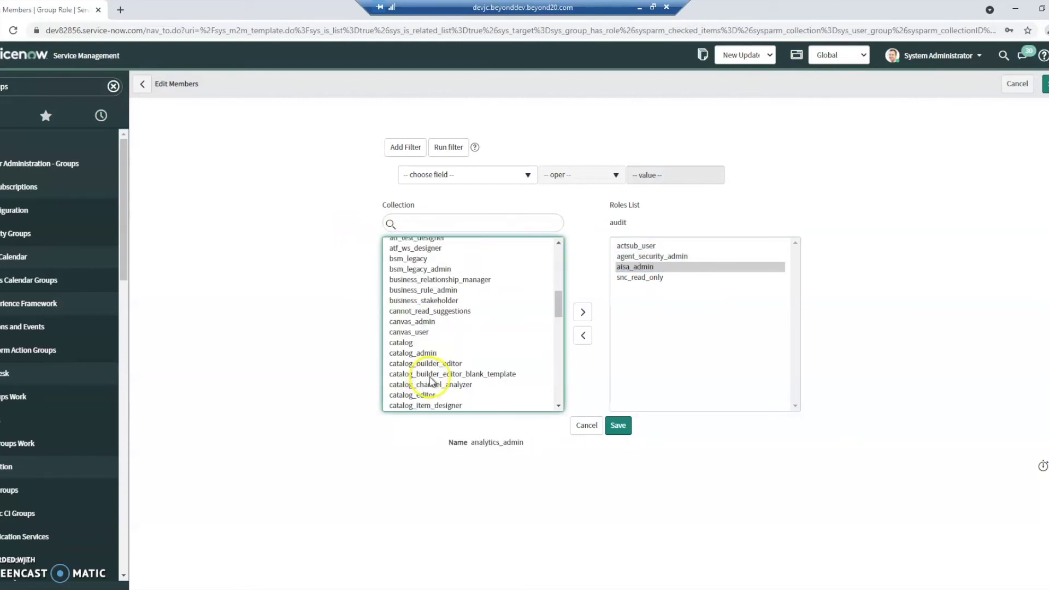
pyautogui.click(427, 337)
pyautogui.click(583, 312)
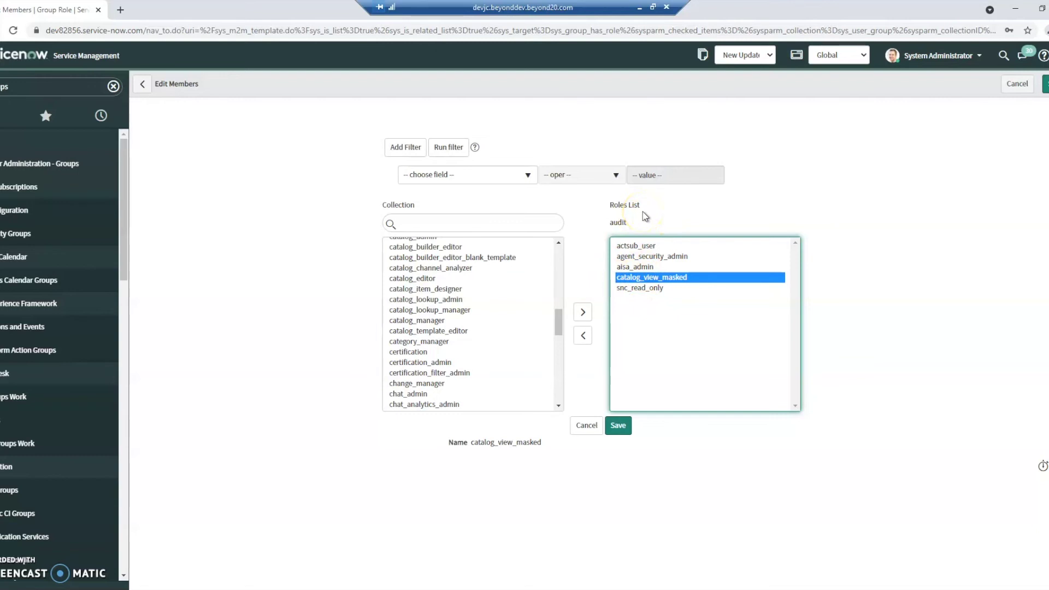
# Step: Check the assigned snc_read_only and agent_security_admin roles, then save all five role assignments
pyautogui.click(644, 288)
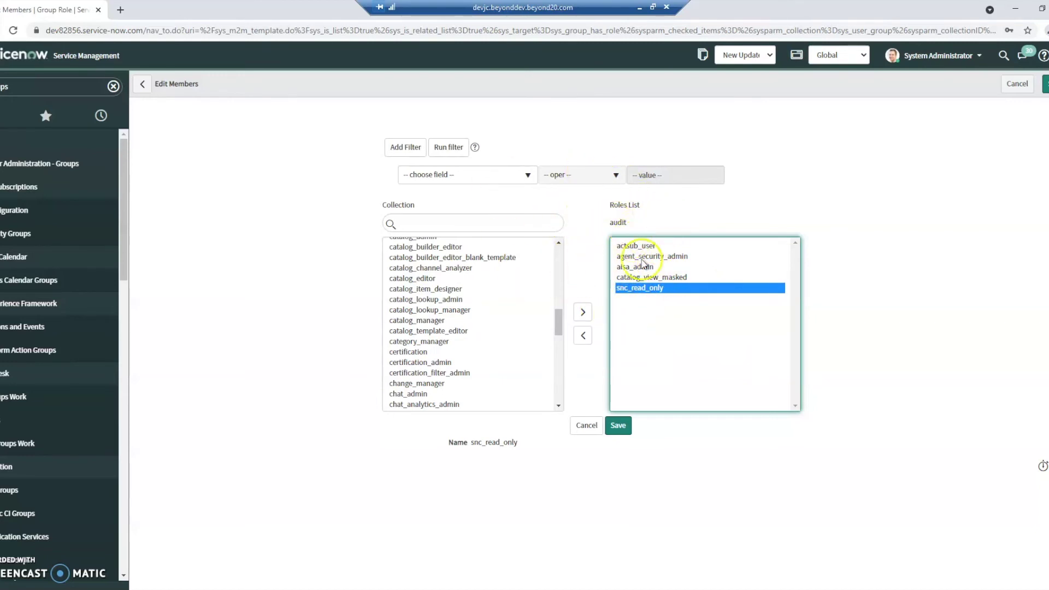
pyautogui.click(623, 256)
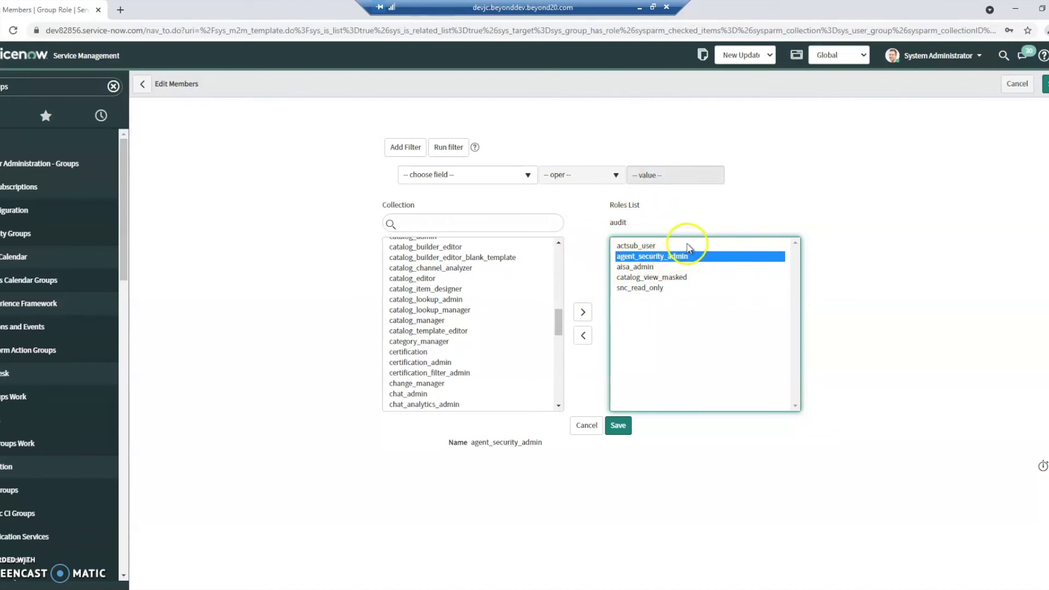
pyautogui.click(642, 287)
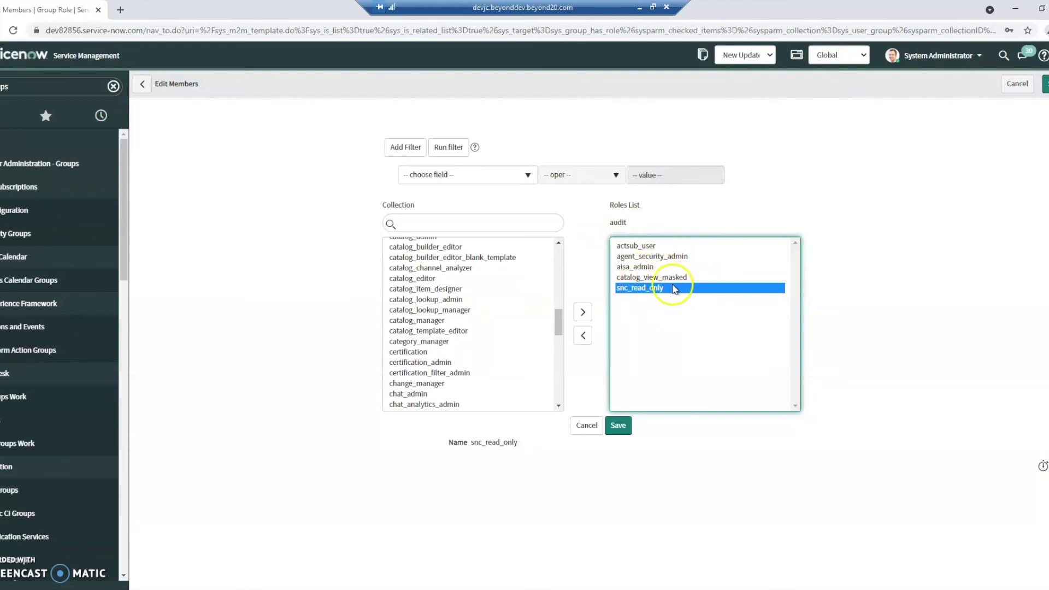
pyautogui.click(643, 257)
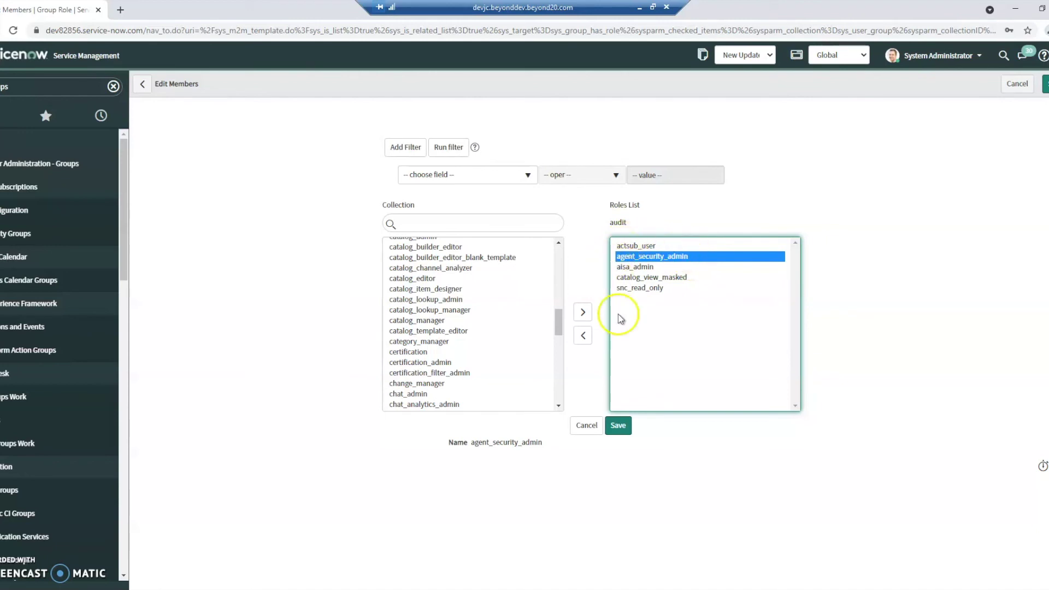
pyautogui.click(616, 427)
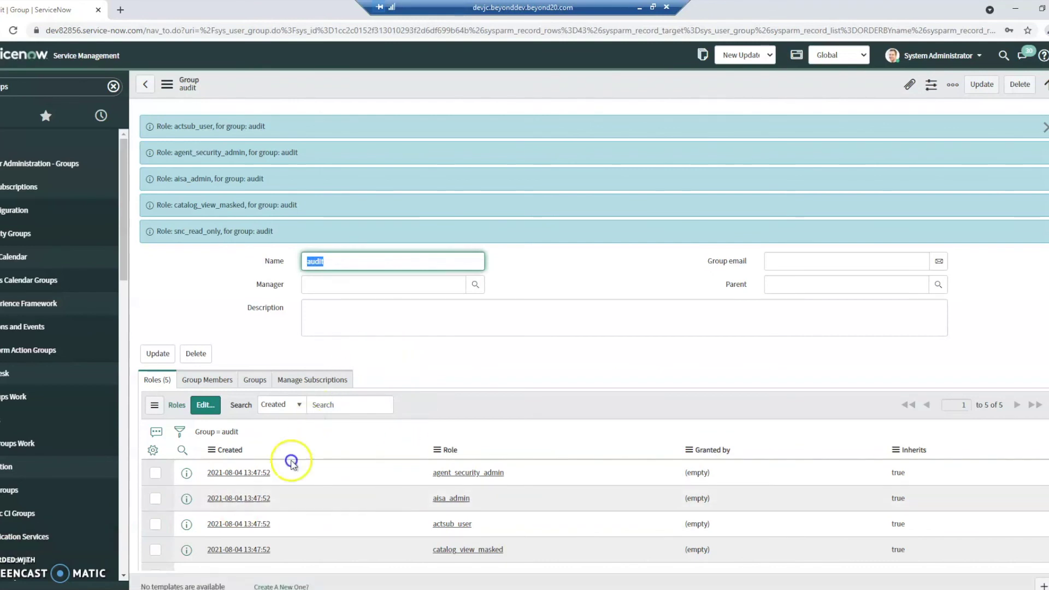
# Step: Go to the audit group's Group Members list and open its empty Edit Members page
pyautogui.scroll(-2, 293, 457)
pyautogui.click(202, 288)
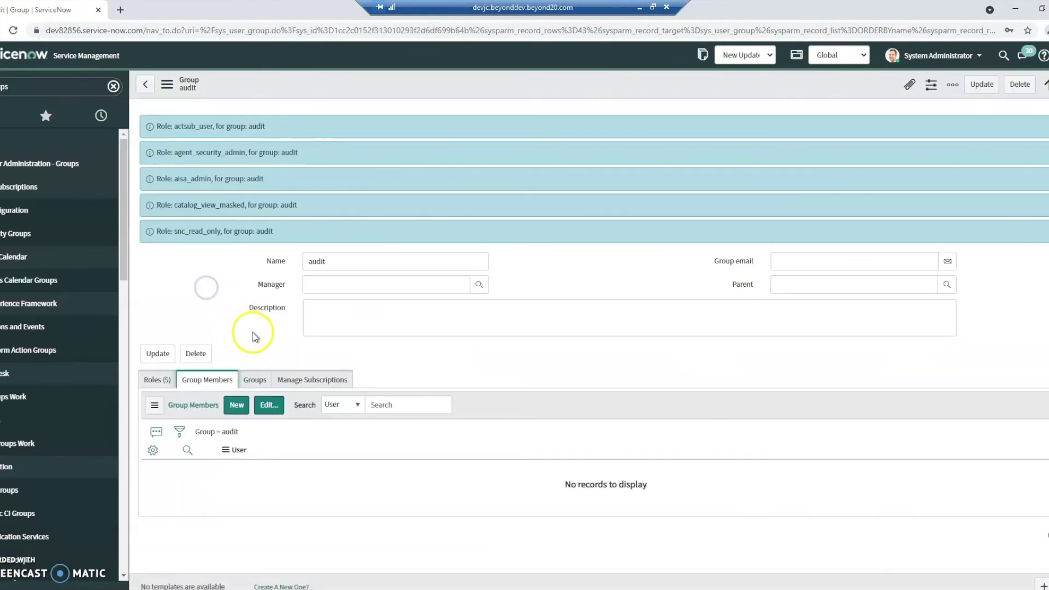
pyautogui.click(269, 405)
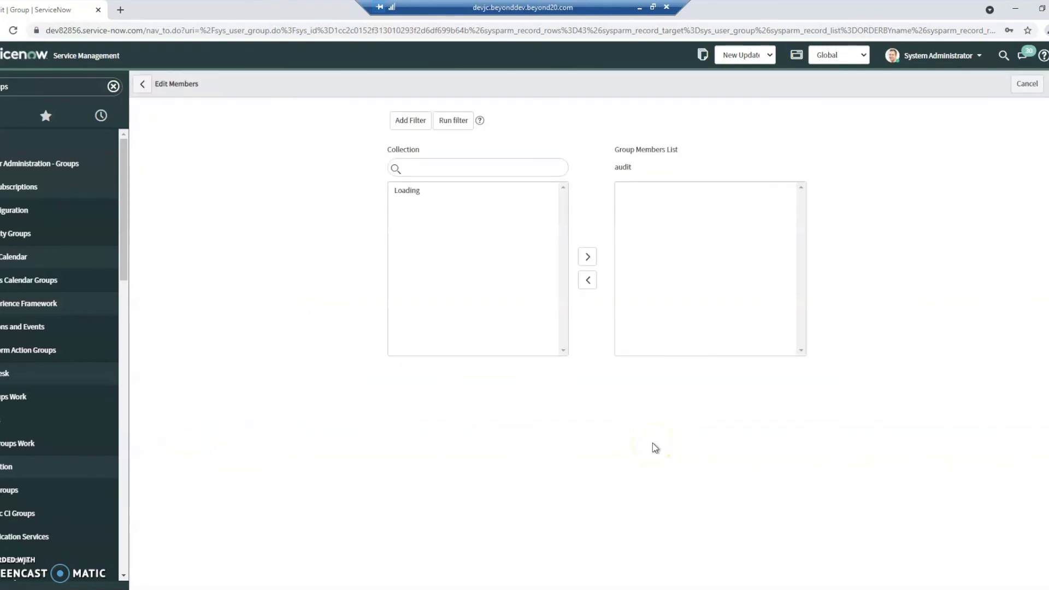